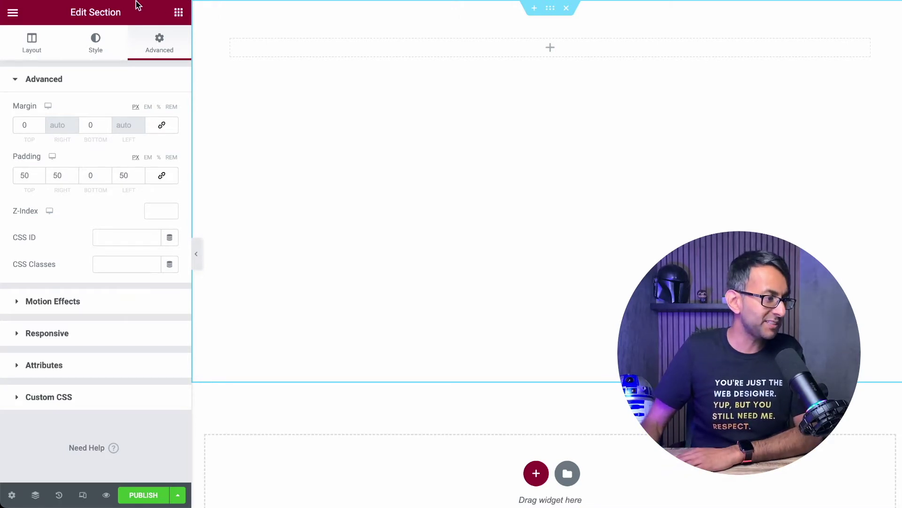
# Step: Drag a Basic Gallery into the empty top section with eight boxing photos, linking to Media File
pyautogui.click(179, 12)
pyautogui.scroll(-1, 130, 261)
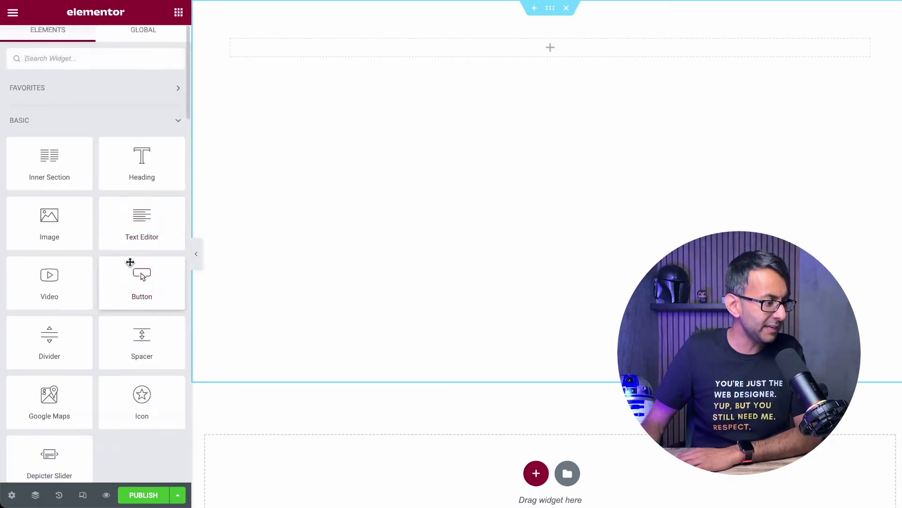
pyautogui.write('gallery')
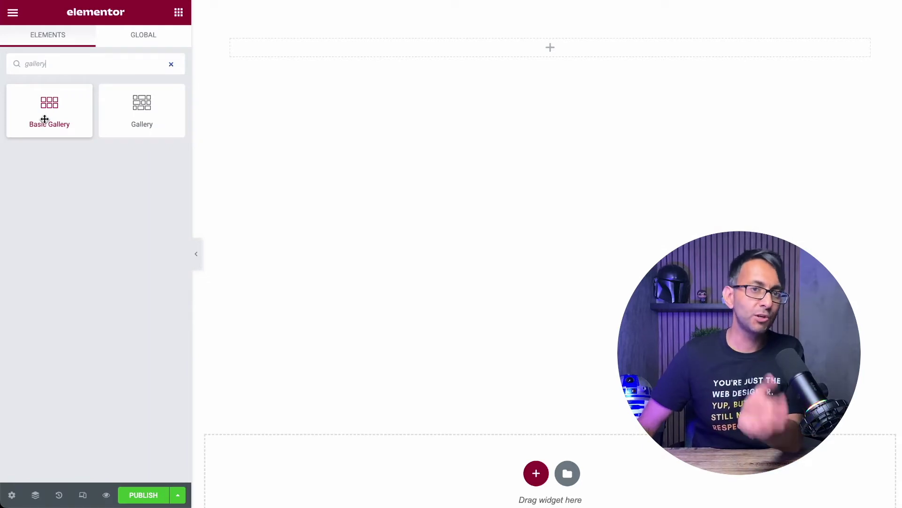
pyautogui.moveTo(44, 119); pyautogui.dragTo(351, 63)
pyautogui.click(131, 273)
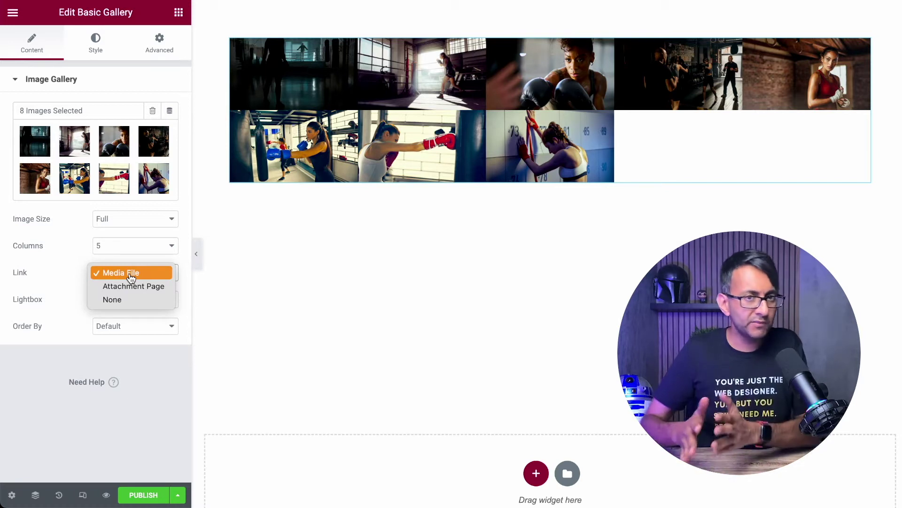
pyautogui.click(32, 397)
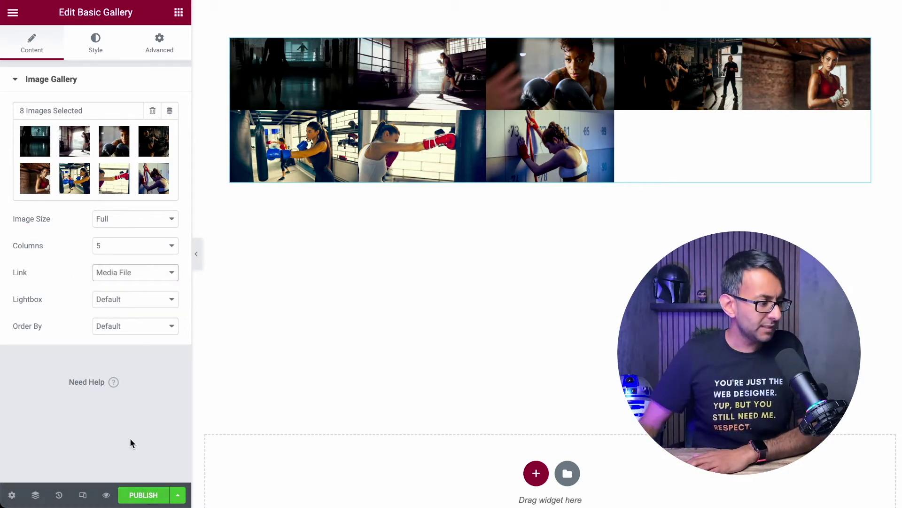
# Step: Set the gallery to 2 columns in the mobile preview, then 4 columns on desktop
pyautogui.click(82, 495)
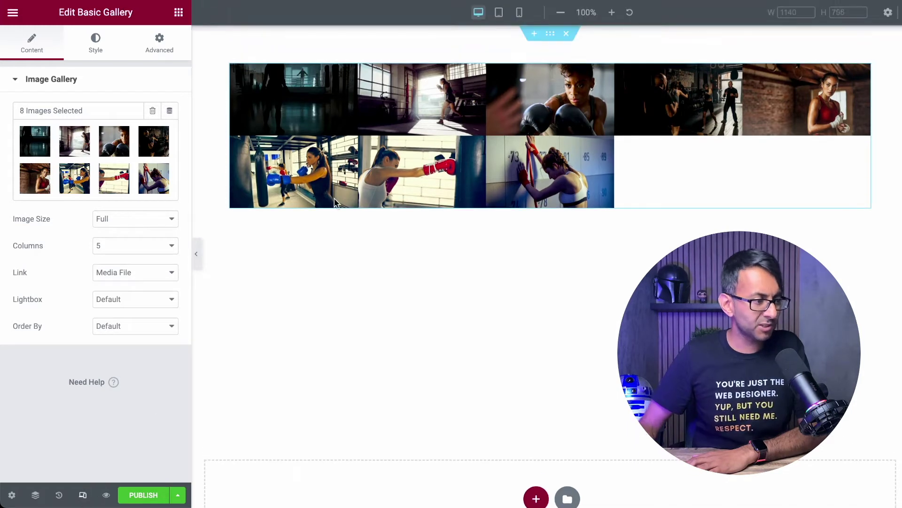
pyautogui.click(519, 14)
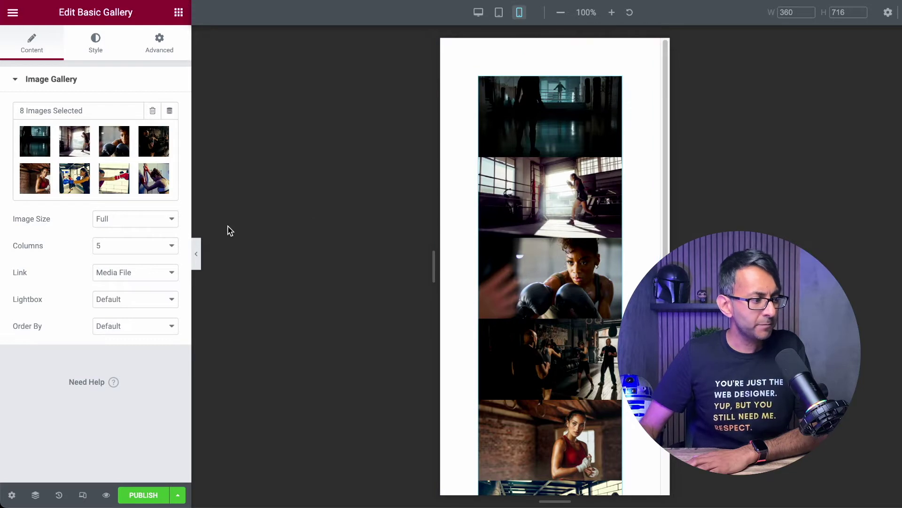
pyautogui.click(127, 249)
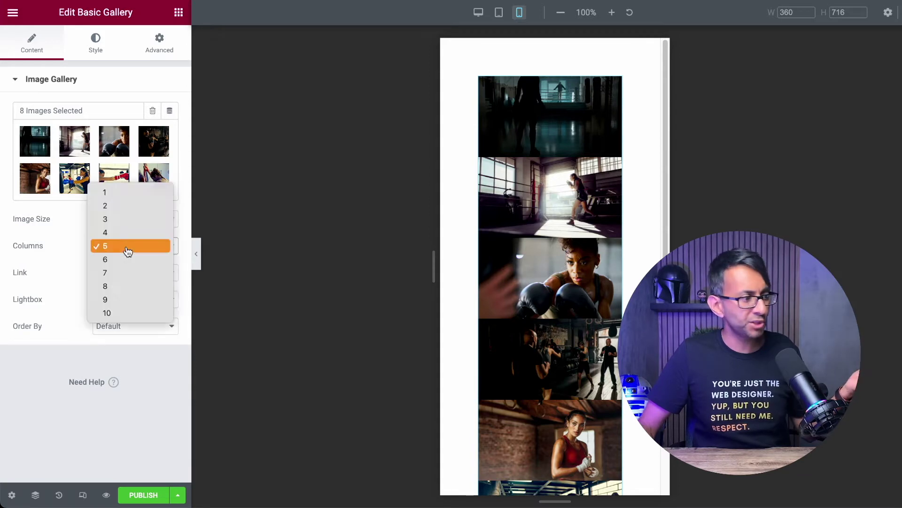
pyautogui.click(128, 207)
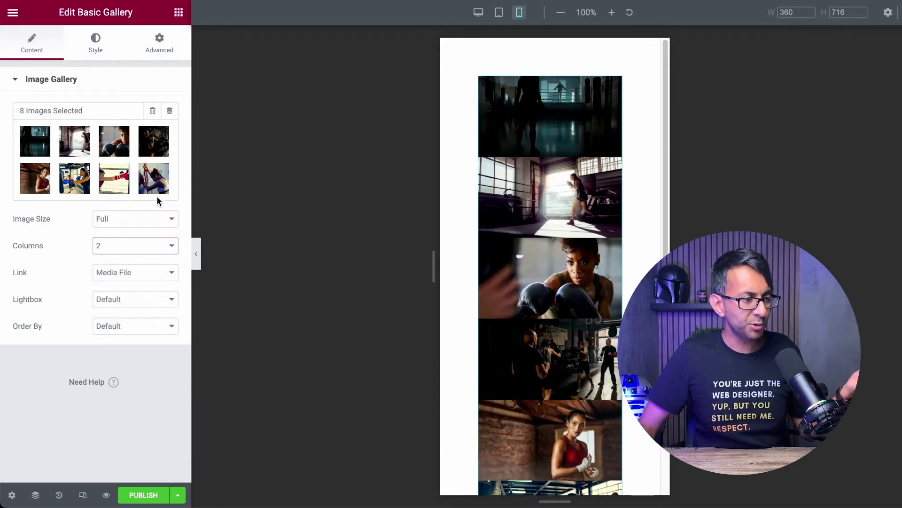
pyautogui.click(479, 14)
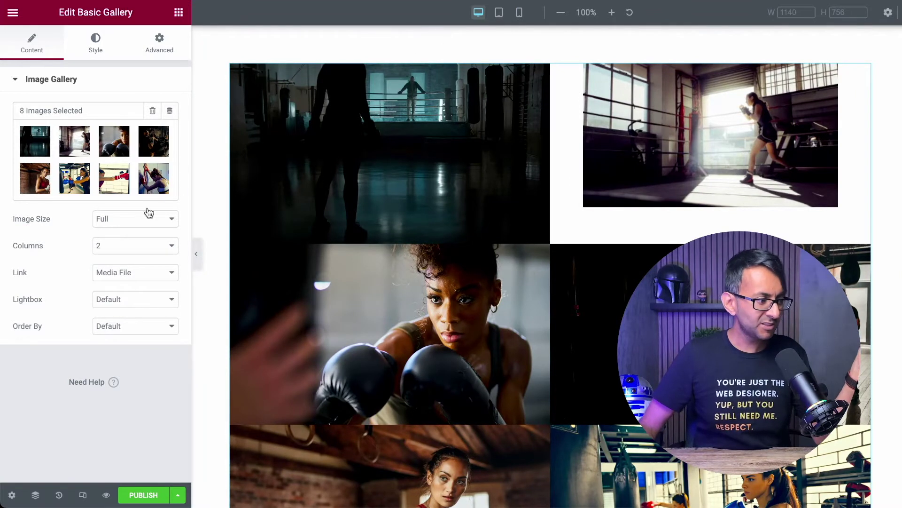
pyautogui.click(141, 247)
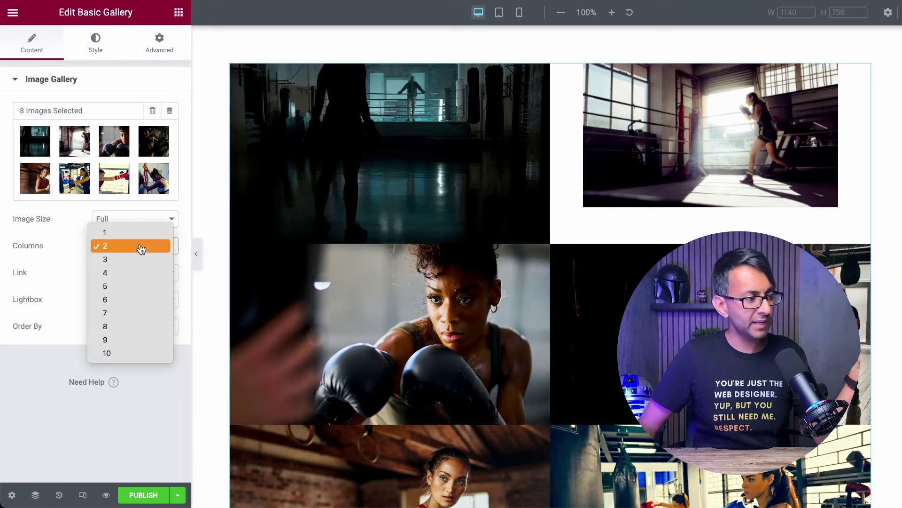
pyautogui.click(132, 273)
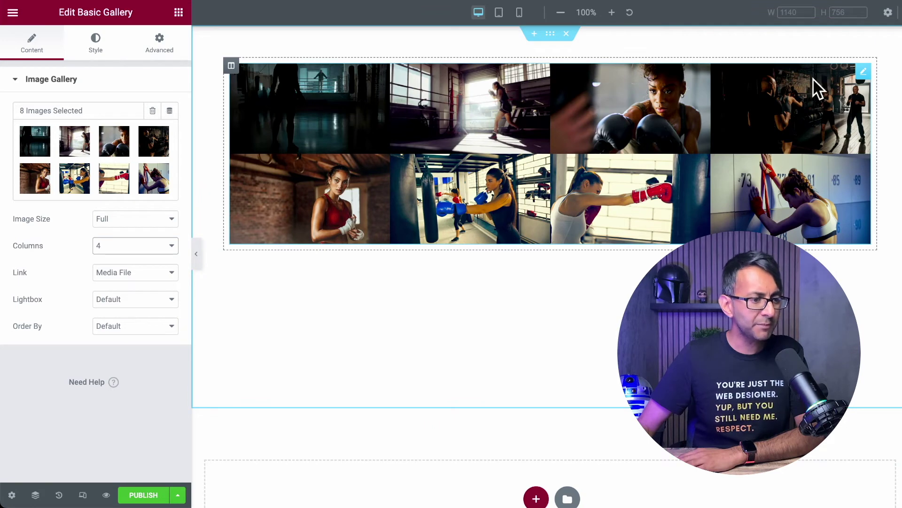
# Step: Duplicate the whole gallery section below the original, after undoing a widget-only duplicate
pyautogui.rightClick(863, 72)
pyautogui.click(846, 105)
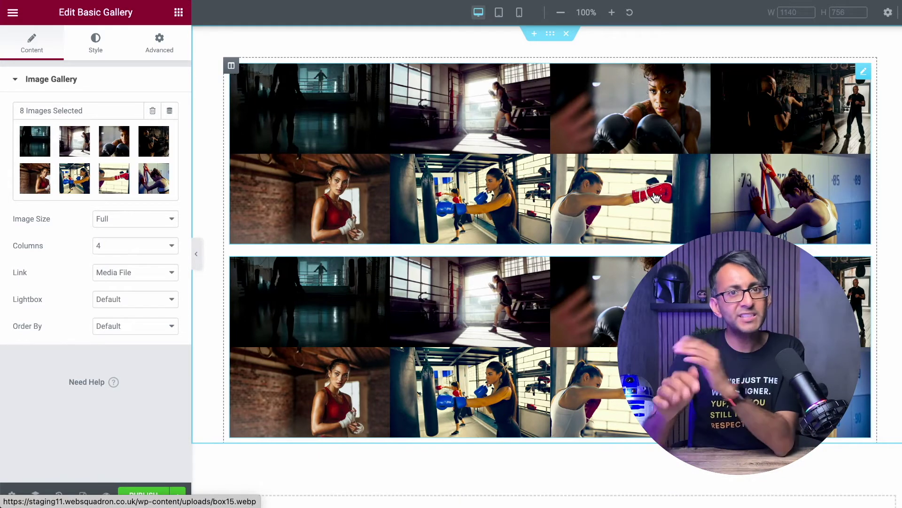
pyautogui.press('super+z')
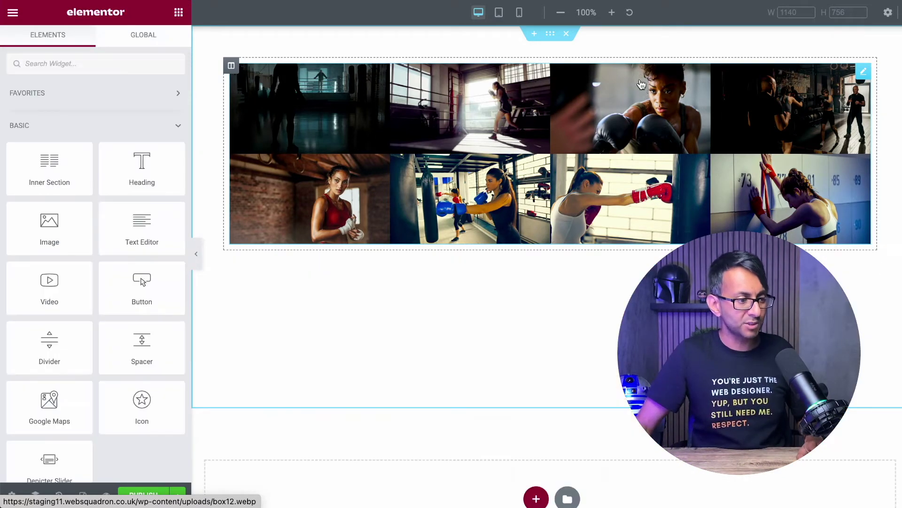
pyautogui.rightClick(549, 35)
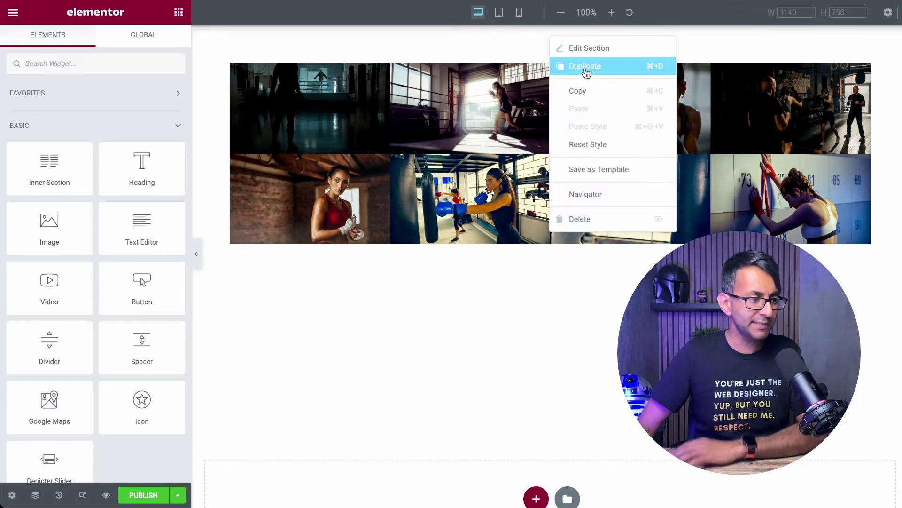
pyautogui.click(588, 66)
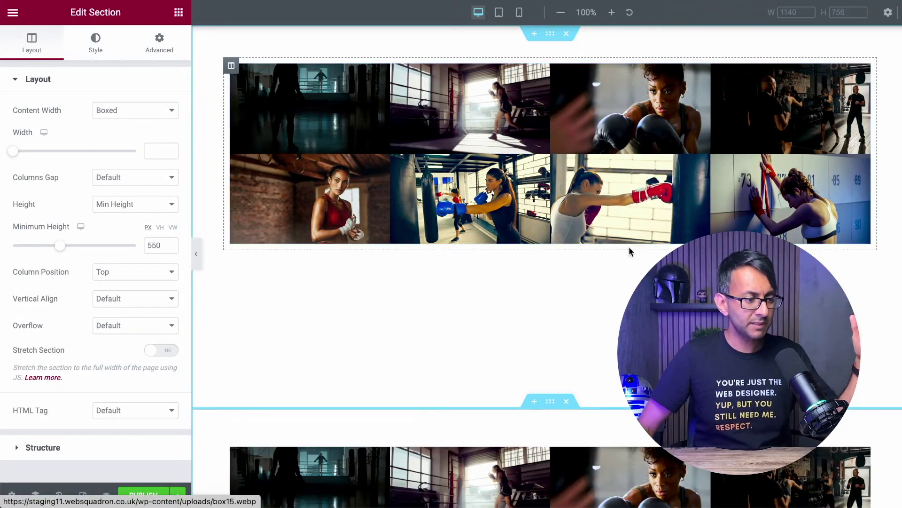
pyautogui.scroll(2, 583, 315)
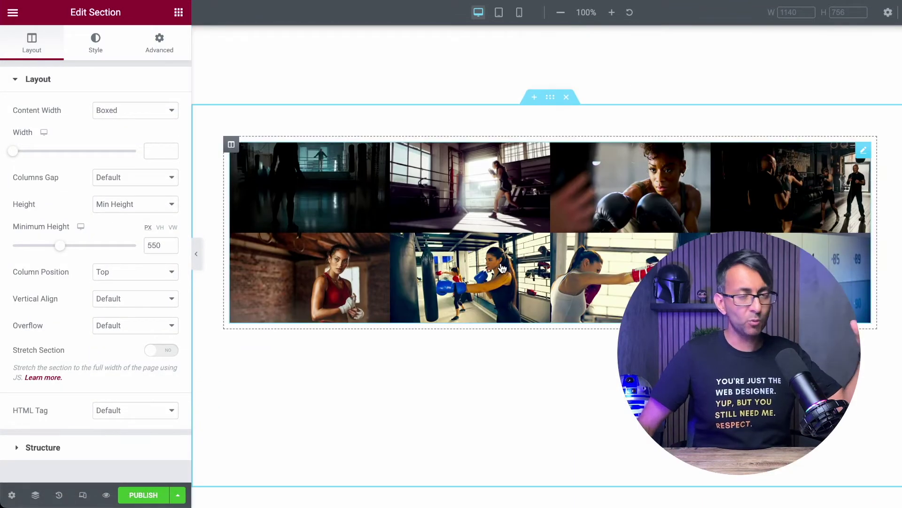
pyautogui.scroll(5, 501, 268)
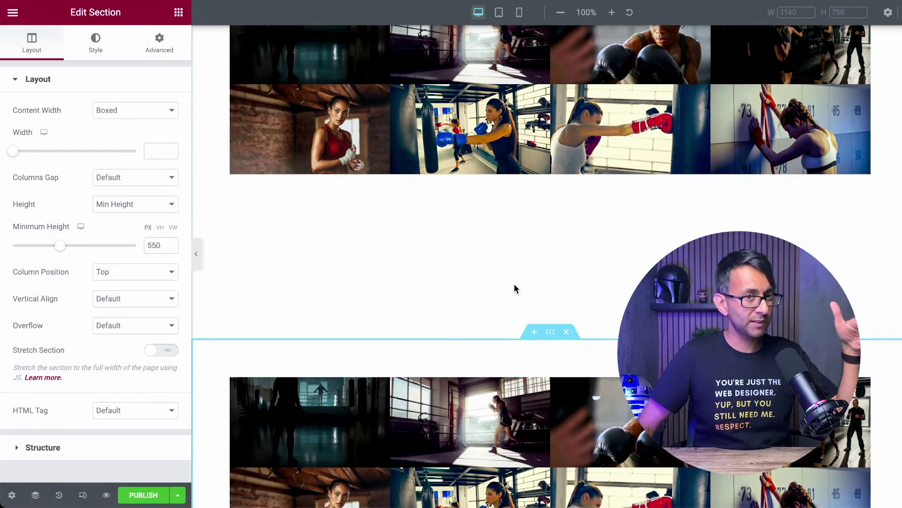
pyautogui.scroll(-5, 515, 284)
pyautogui.scroll(-1, 514, 287)
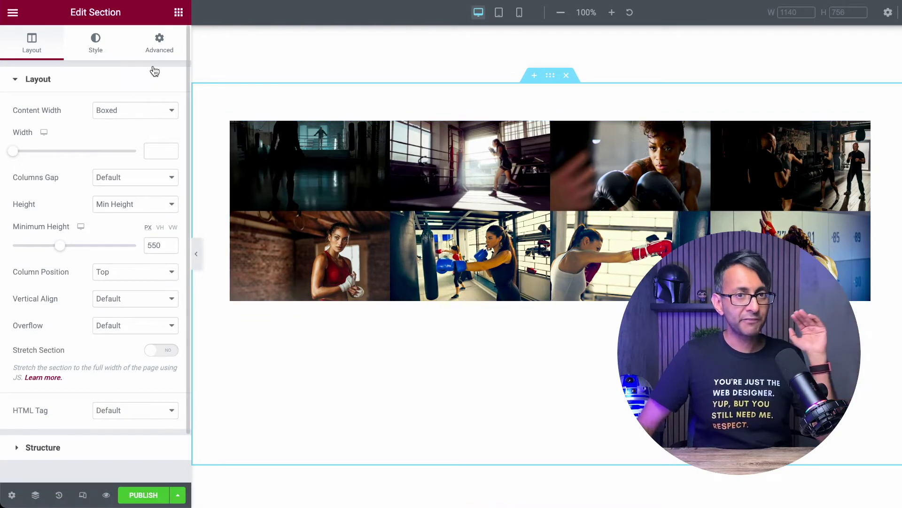
# Step: Turn on Hide On Mobile and Hide On Tablet for the first gallery section
pyautogui.click(162, 45)
pyautogui.click(124, 331)
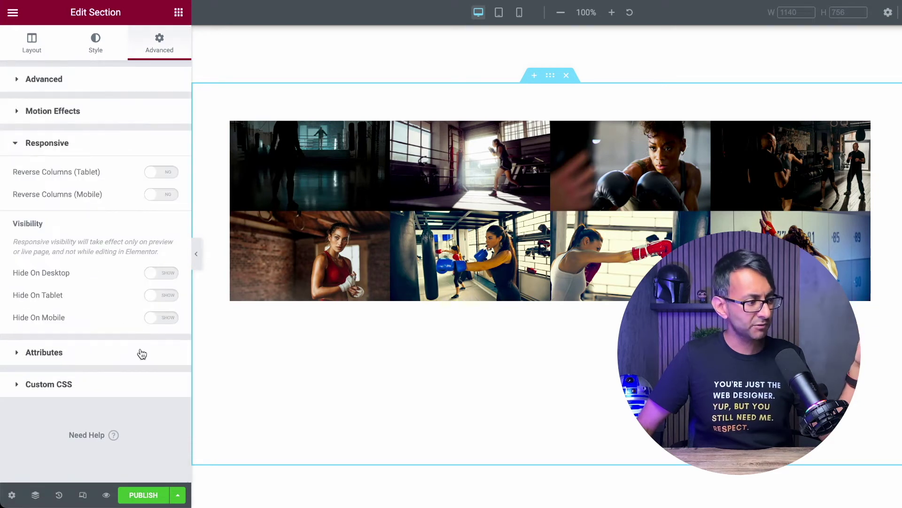
pyautogui.click(166, 318)
pyautogui.click(170, 297)
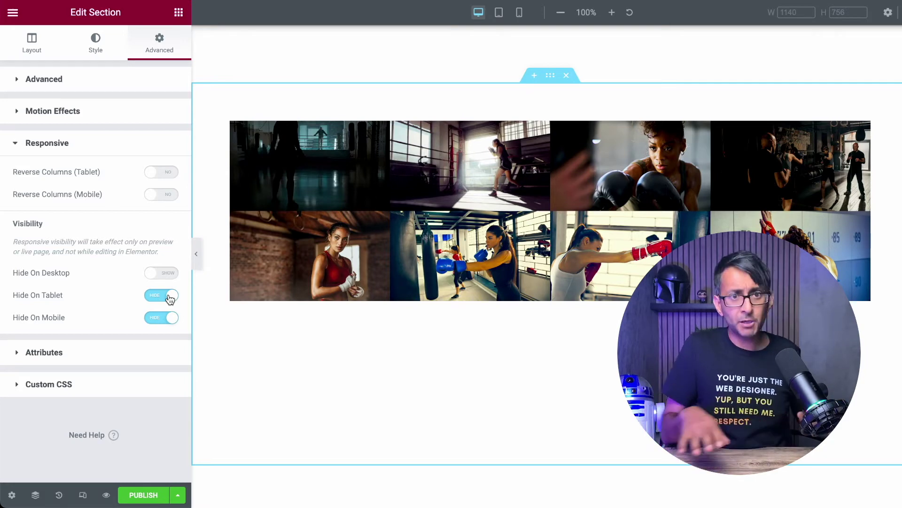
# Step: On the other gallery section, switch Hide On Desktop on and then off again
pyautogui.scroll(-1, 532, 282)
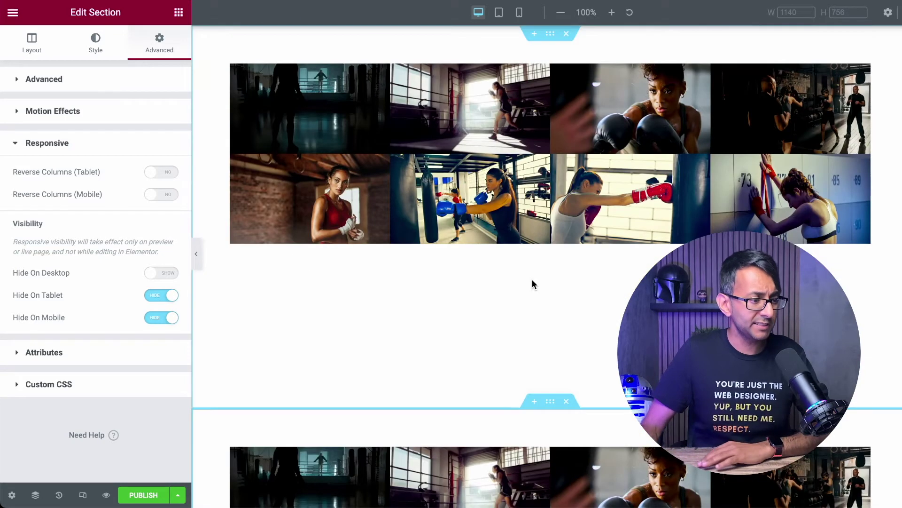
pyautogui.click(548, 34)
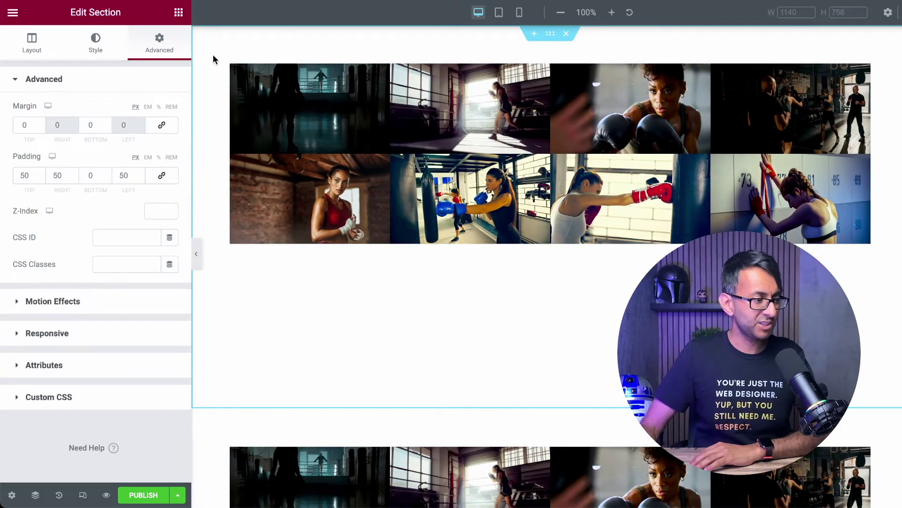
pyautogui.click(122, 335)
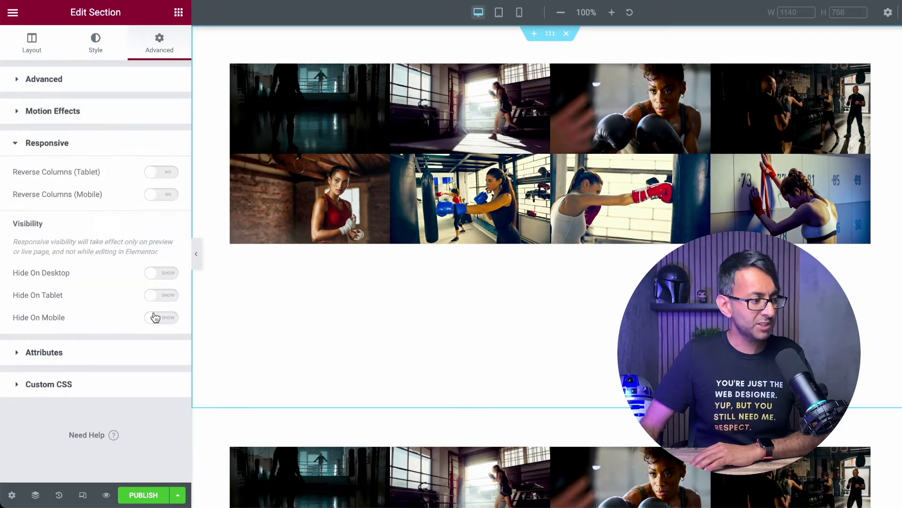
pyautogui.click(170, 273)
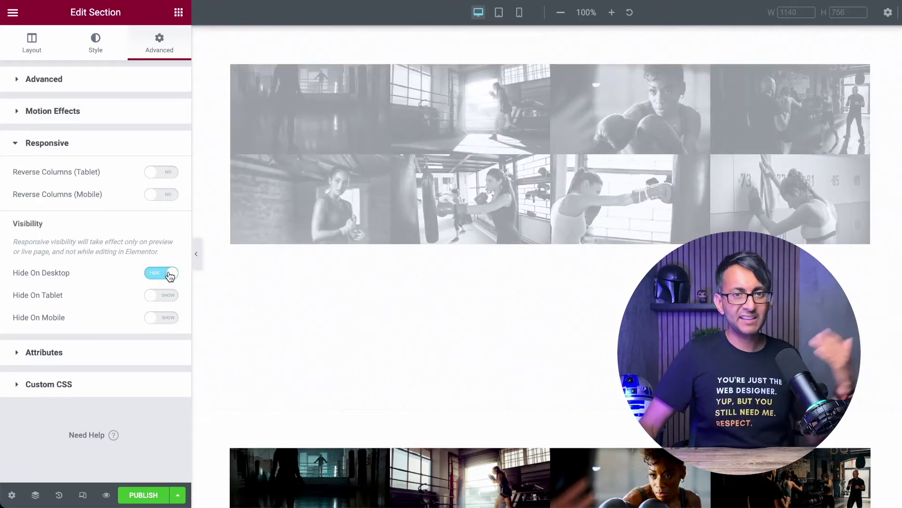
pyautogui.click(170, 273)
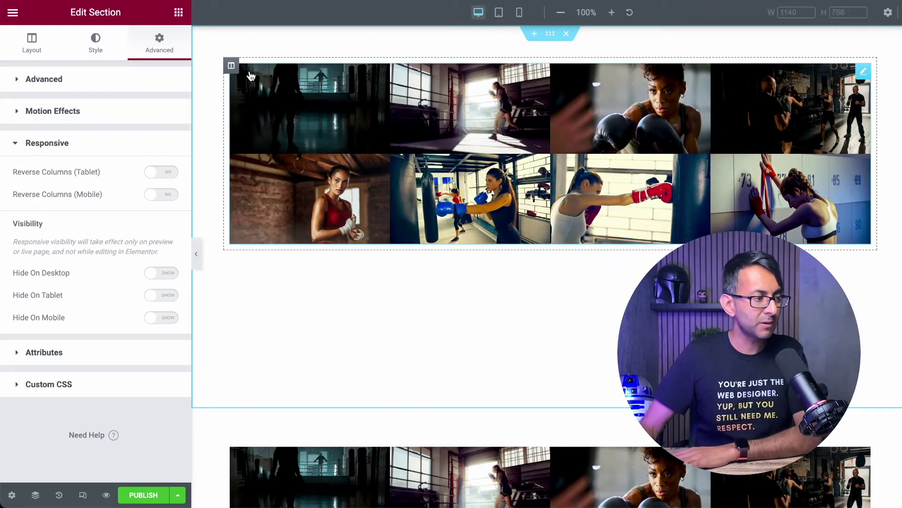
pyautogui.rightClick(231, 66)
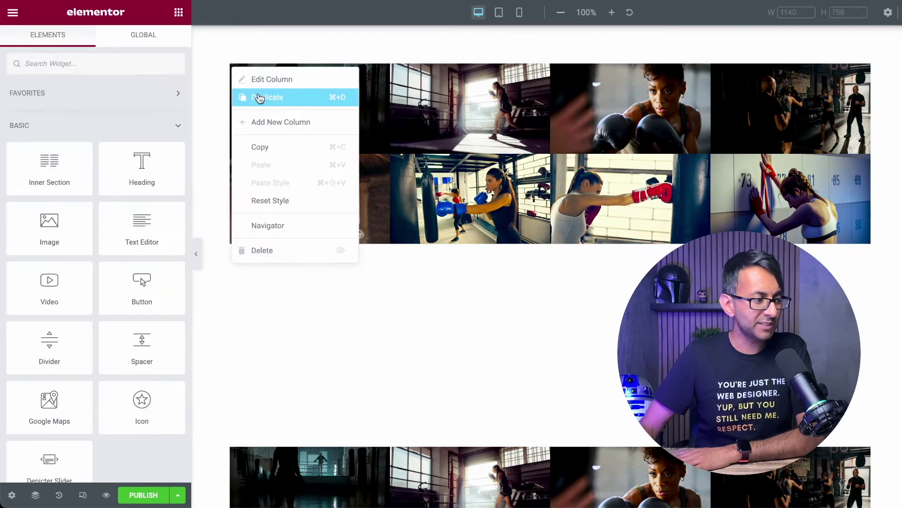
# Step: Duplicate the gallery column to place two galleries side by side, each set to 1 column
pyautogui.click(291, 99)
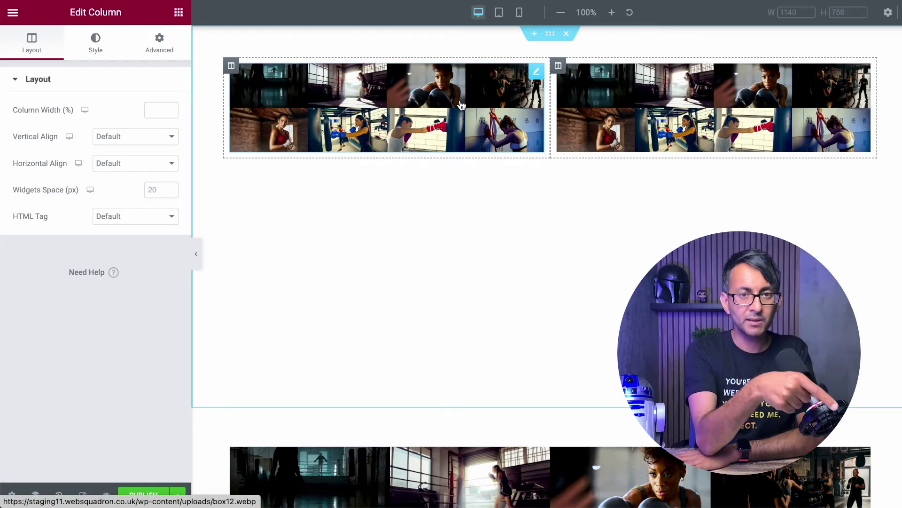
pyautogui.click(536, 72)
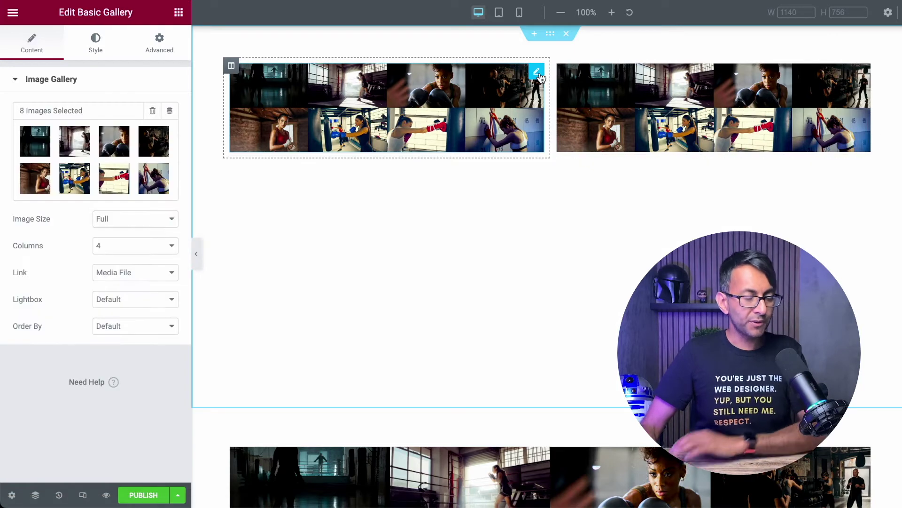
pyautogui.click(118, 247)
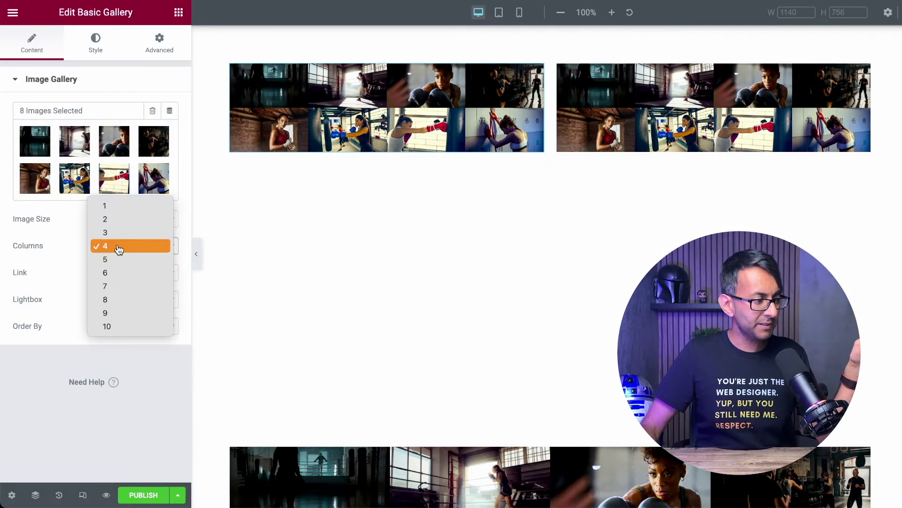
pyautogui.click(131, 206)
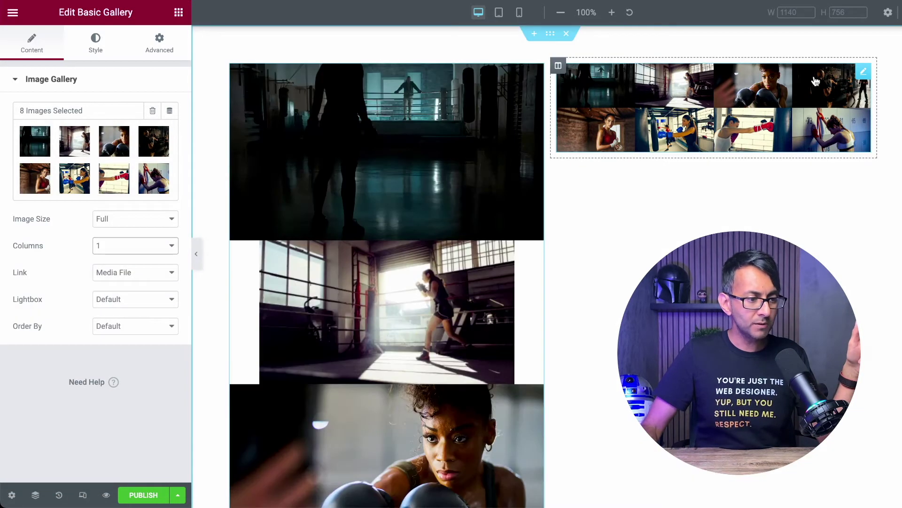
pyautogui.click(126, 252)
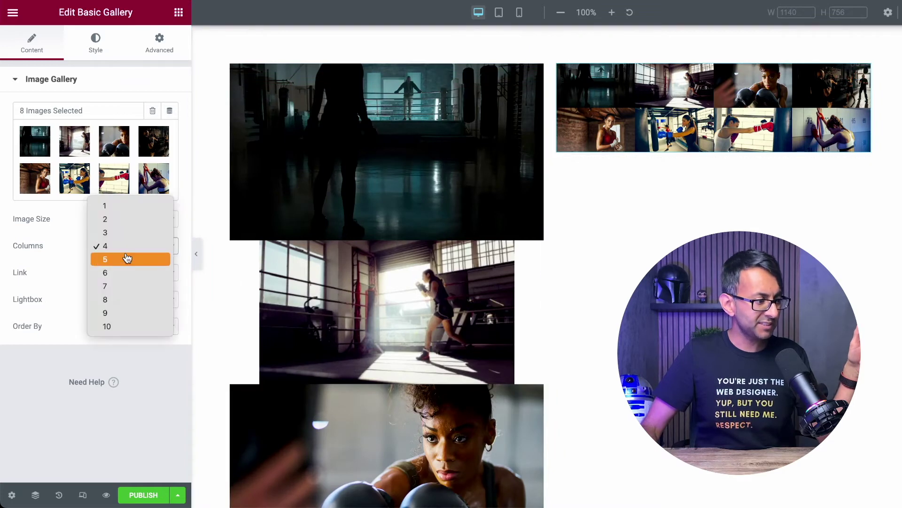
pyautogui.click(139, 209)
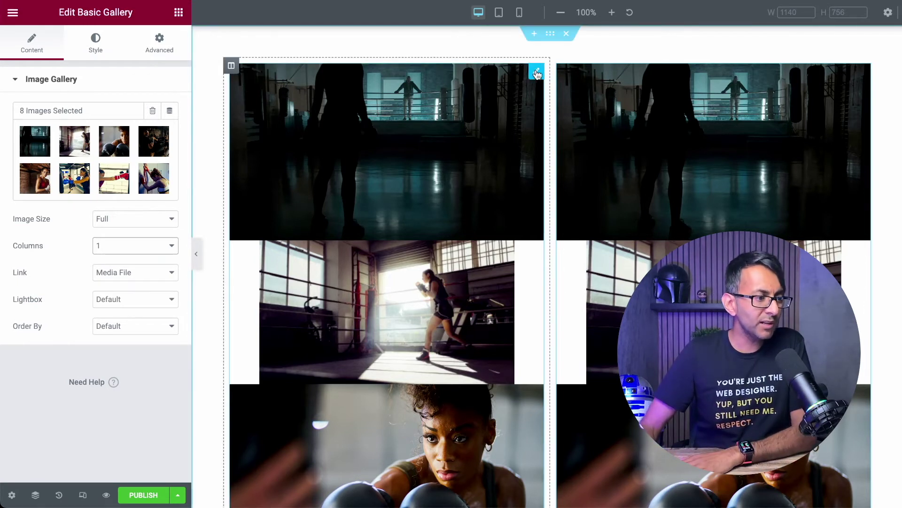
pyautogui.click(371, 83)
# Step: Remove photos five through eight from the left gallery, keeping the first four
pyautogui.click(92, 148)
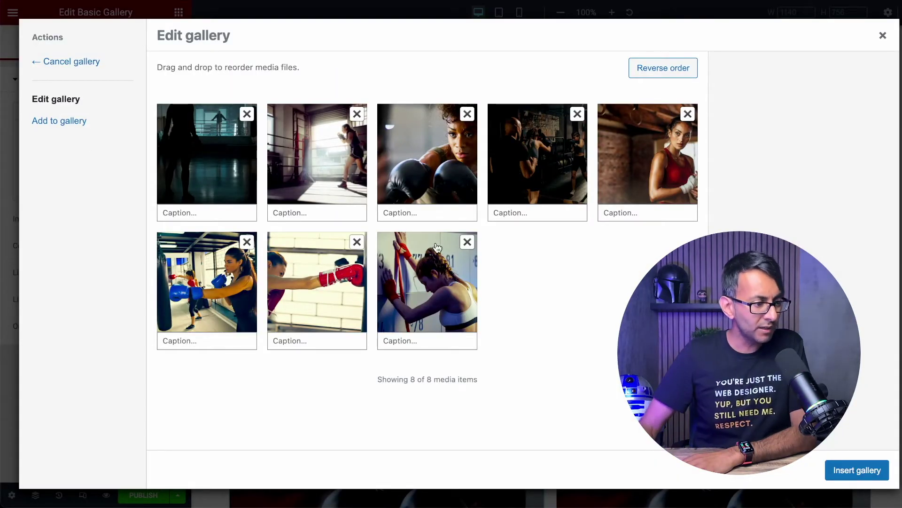
pyautogui.click(468, 242)
pyautogui.click(358, 241)
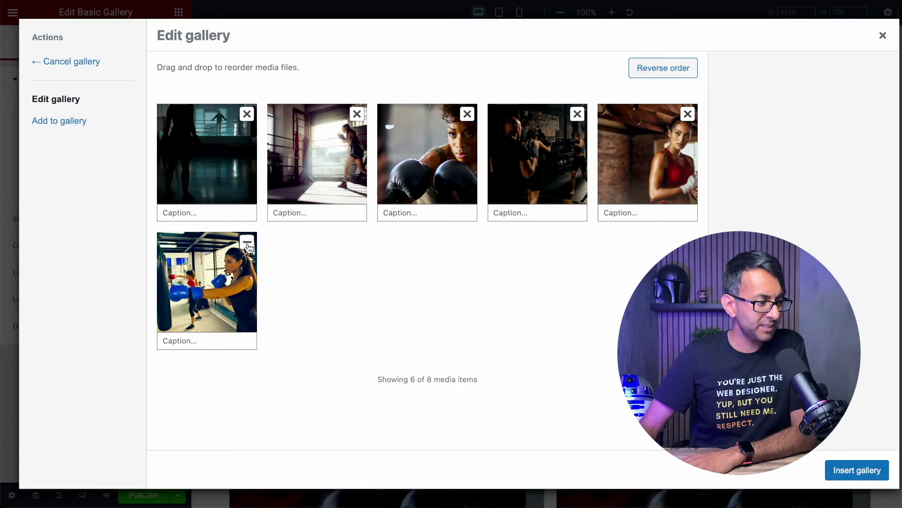
pyautogui.click(246, 241)
pyautogui.click(687, 115)
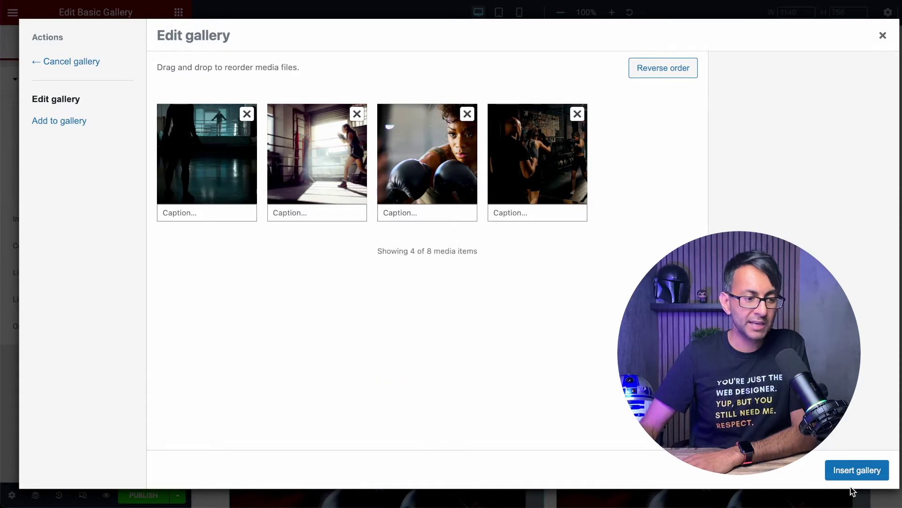
pyautogui.click(856, 471)
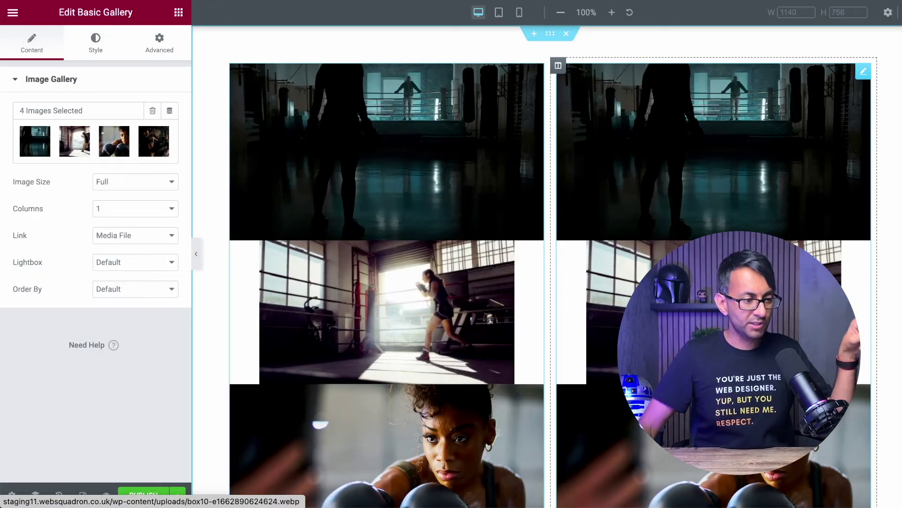
# Step: Remove the first four photos from the right gallery, keeping the last four
pyautogui.click(860, 73)
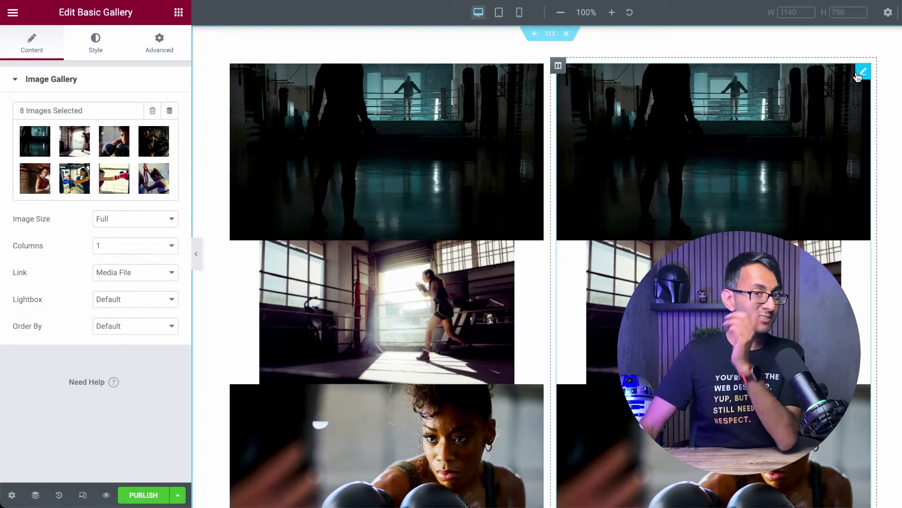
pyautogui.click(109, 162)
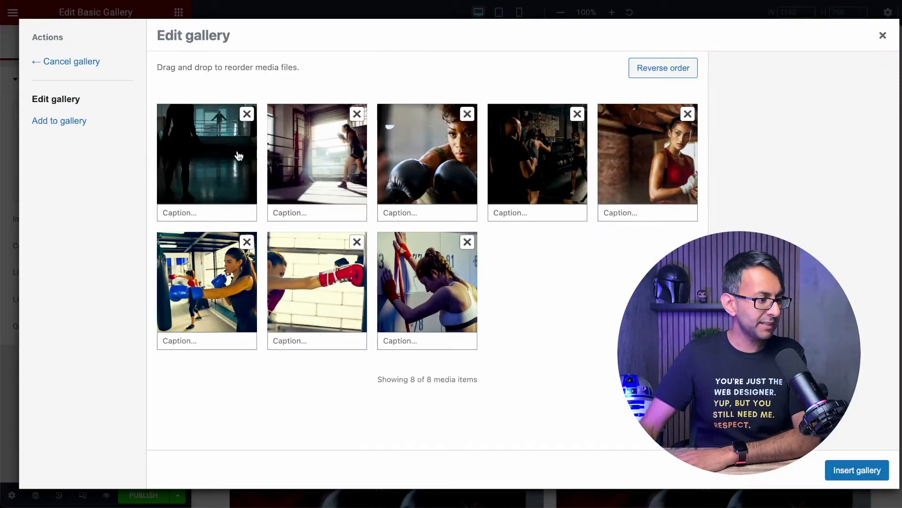
pyautogui.click(247, 114)
pyautogui.click(247, 114)
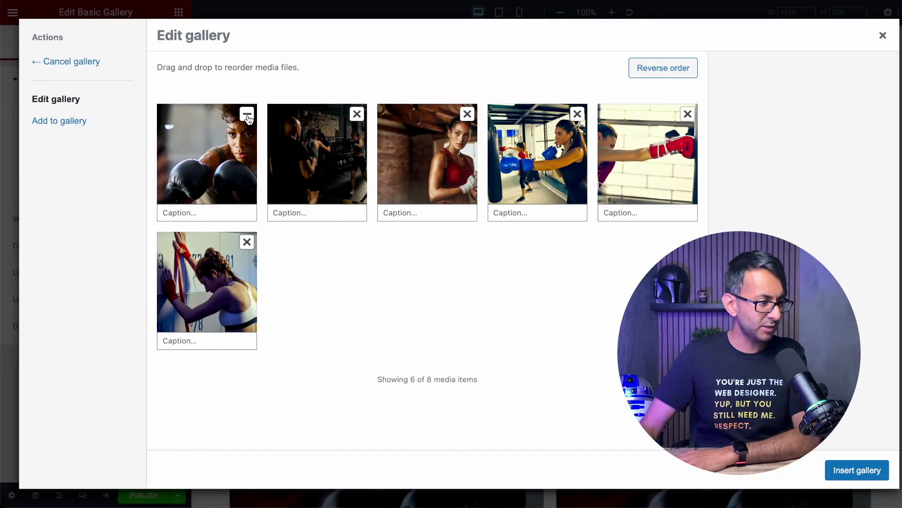
pyautogui.click(246, 115)
pyautogui.click(247, 115)
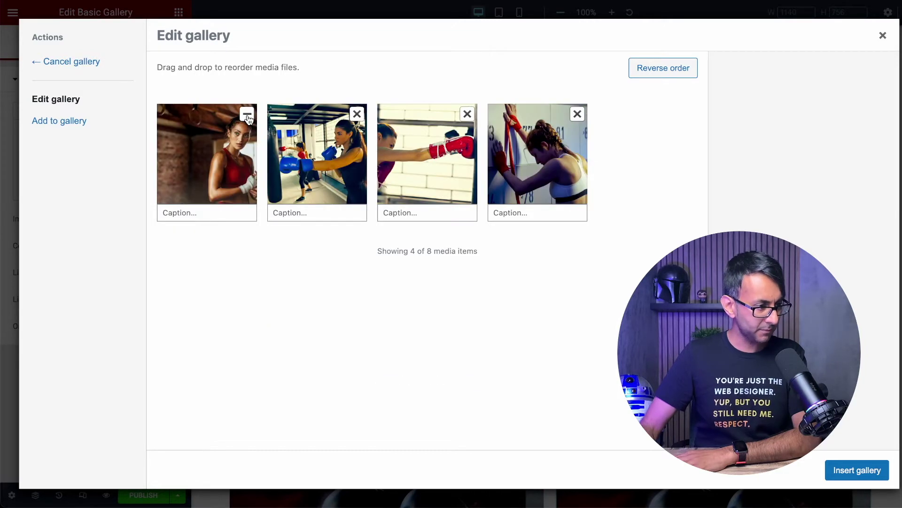
pyautogui.click(860, 470)
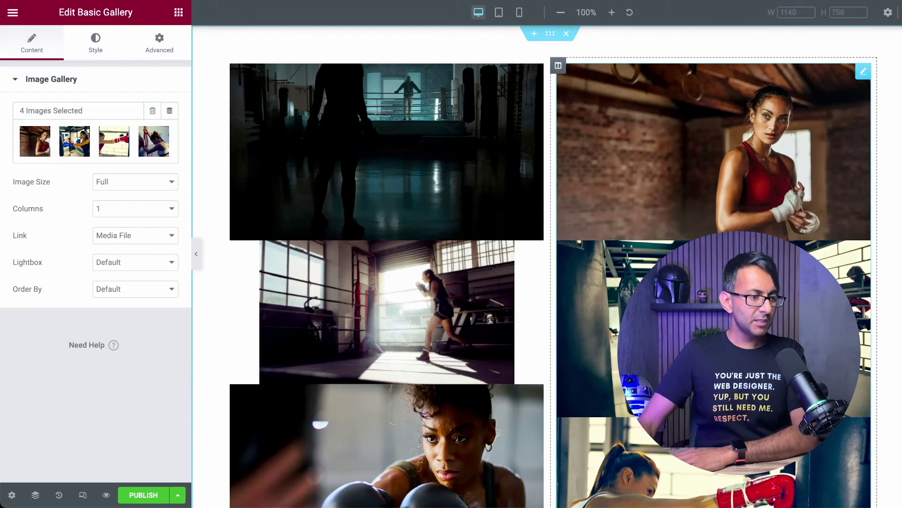
# Step: Set margin and padding to 0 on the left gallery column, then on the right one
pyautogui.scroll(-15, 550, 265)
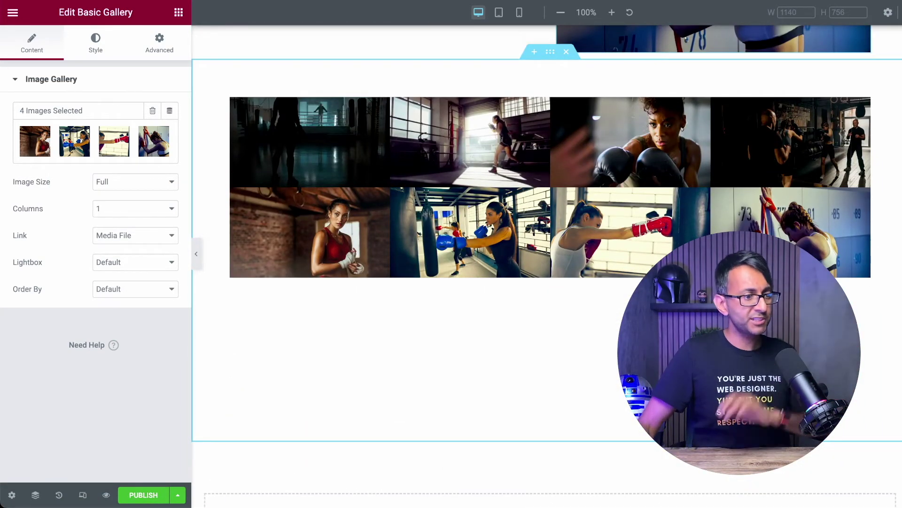
pyautogui.scroll(10, 523, 223)
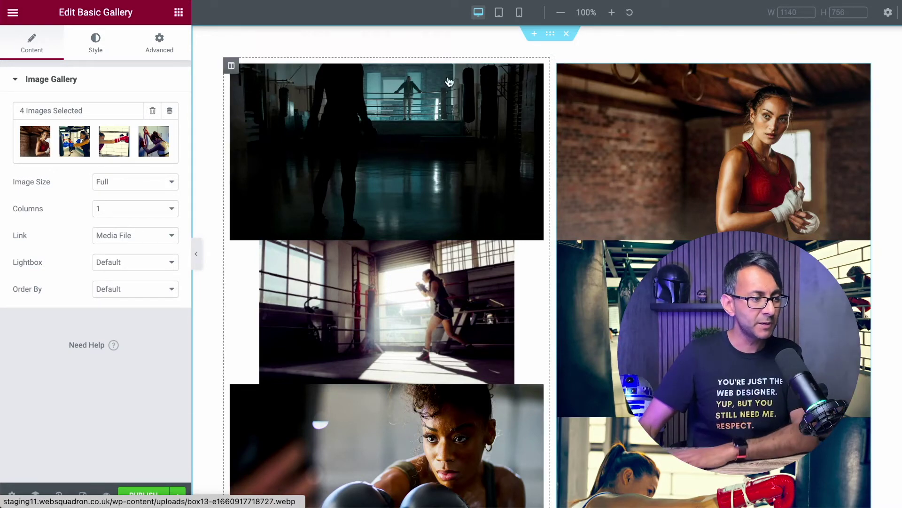
pyautogui.click(231, 66)
pyautogui.click(159, 40)
pyautogui.click(161, 125)
pyautogui.click(162, 174)
pyautogui.click(558, 65)
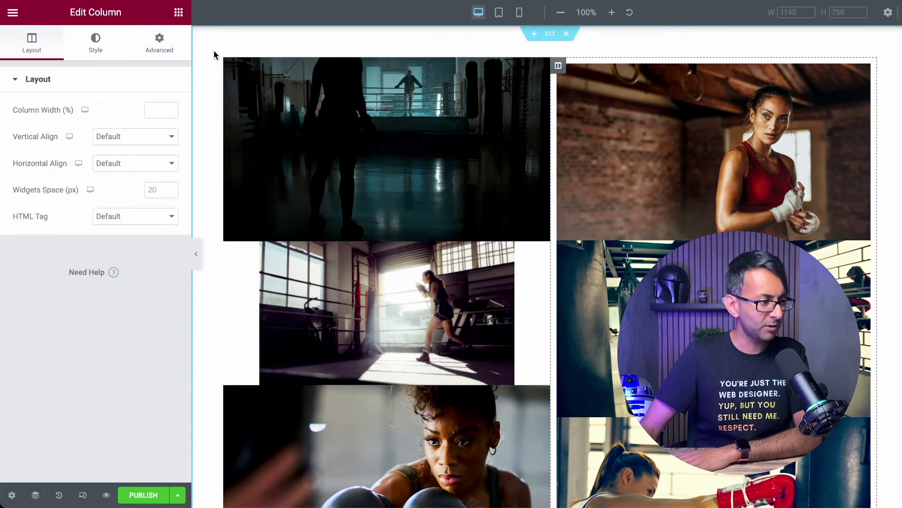
pyautogui.click(162, 47)
pyautogui.click(161, 125)
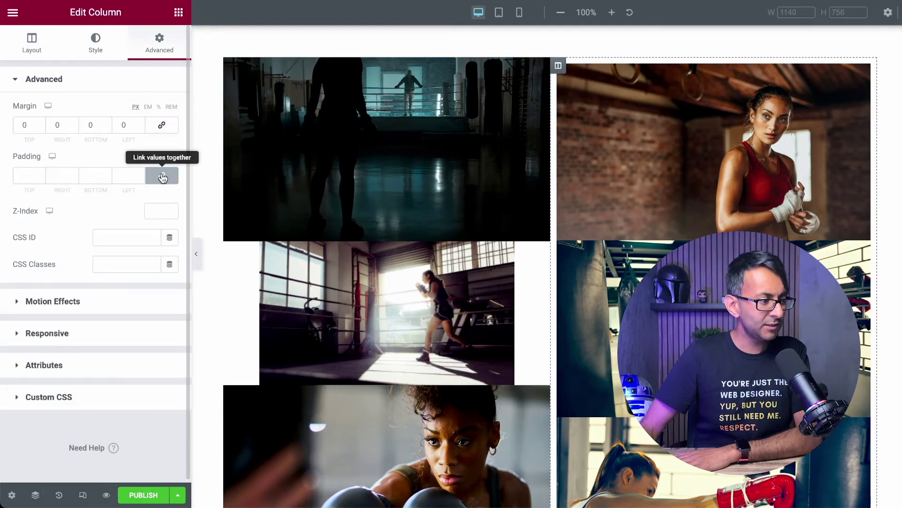
pyautogui.click(162, 175)
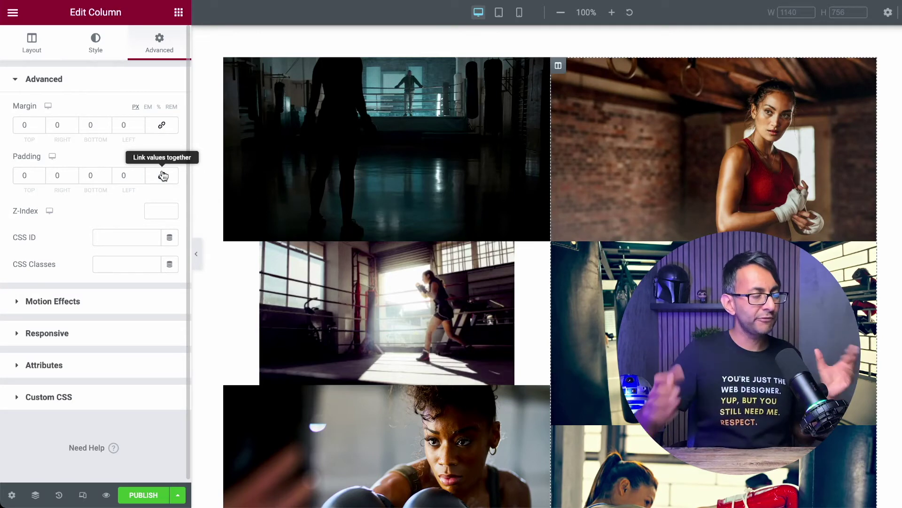
# Step: In Mobile view, zero the section margin and set its padding to 50 top, 15 right, 0 bottom, 15 left
pyautogui.click(520, 13)
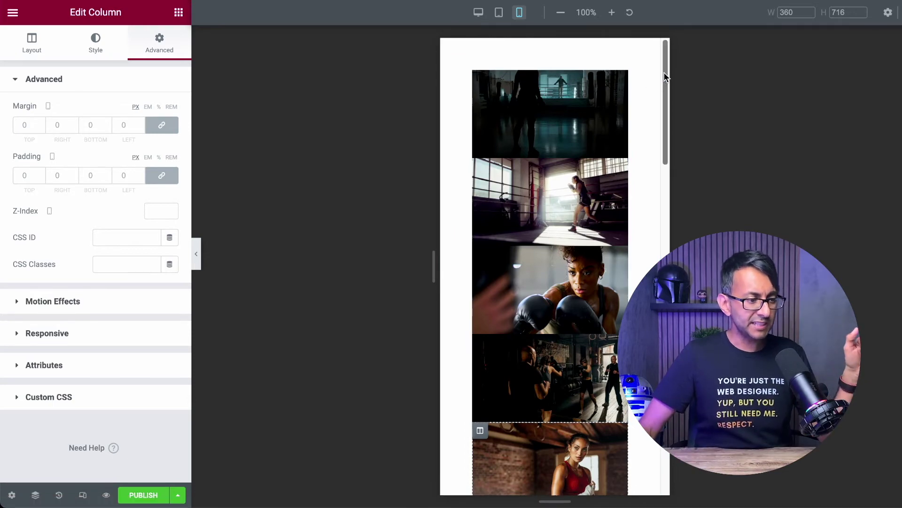
pyautogui.moveTo(667, 77); pyautogui.dragTo(657, 54)
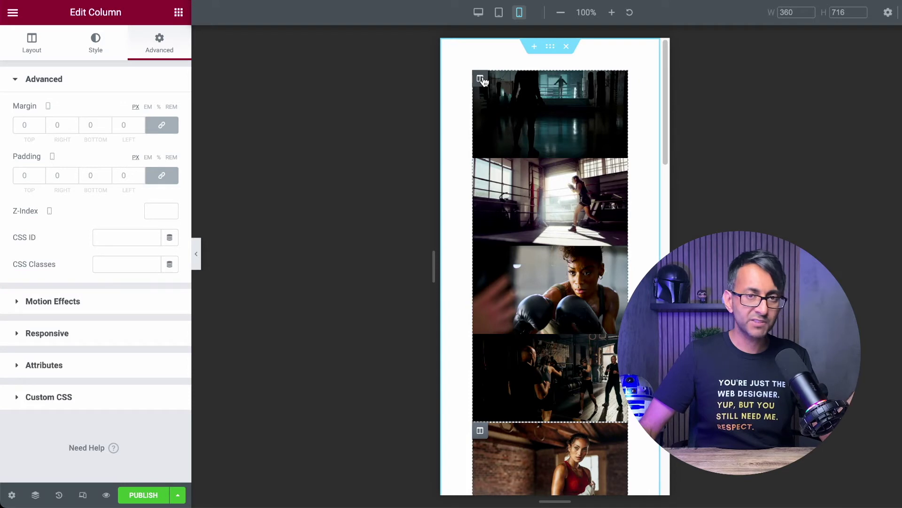
pyautogui.click(550, 46)
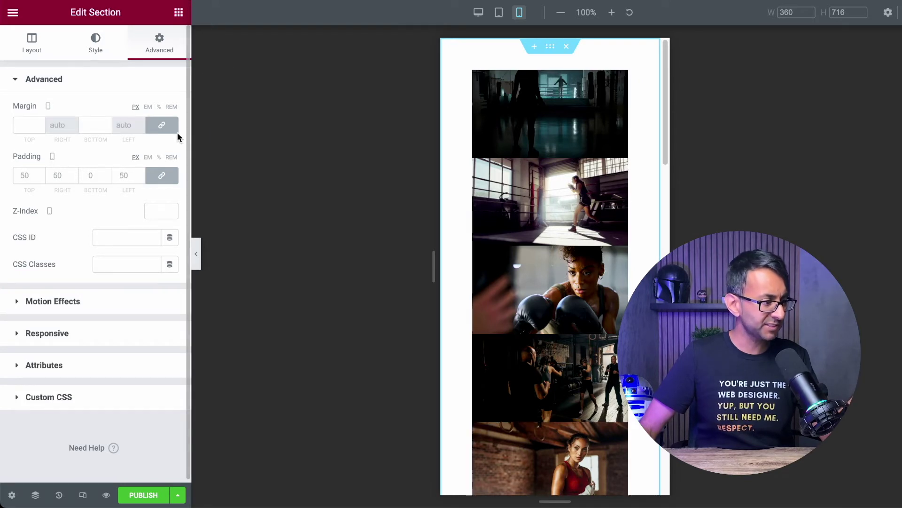
pyautogui.click(162, 175)
pyautogui.click(24, 175)
pyautogui.write('50')
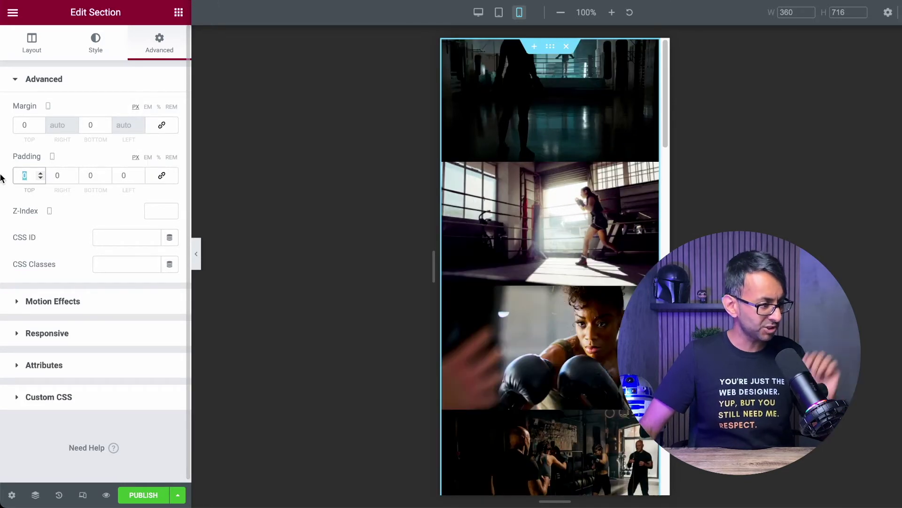
pyautogui.press('Tab')
pyautogui.write('15')
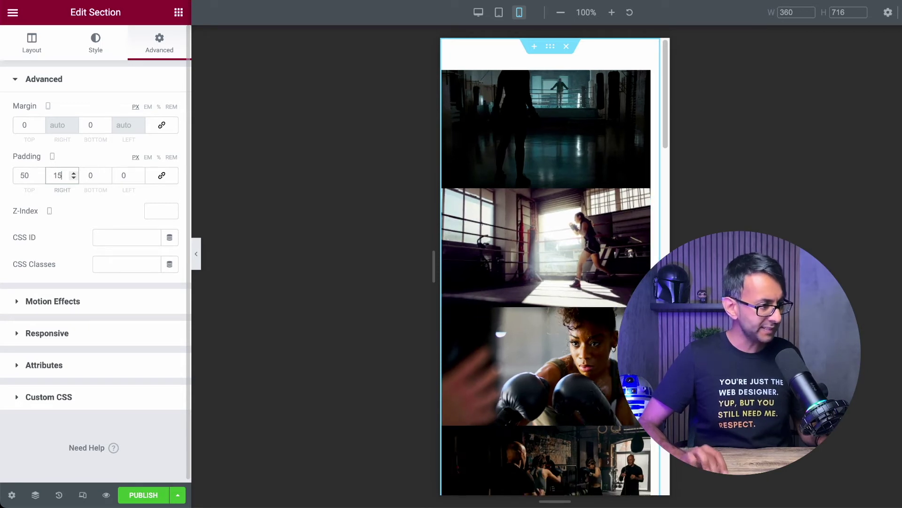
pyautogui.press('Tab')
pyautogui.press('Tab')
pyautogui.write('15')
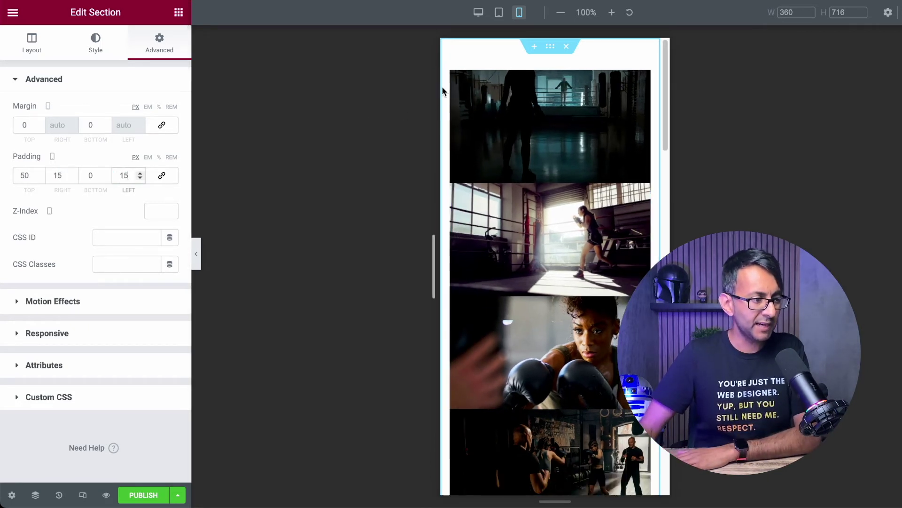
# Step: Set the mobile Column Width to 50% for both the left and right gallery columns
pyautogui.click(458, 79)
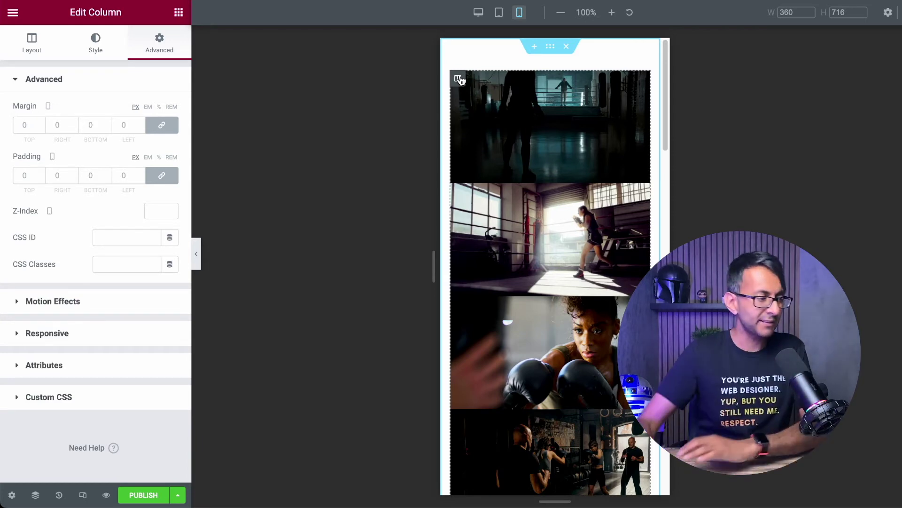
pyautogui.click(31, 49)
pyautogui.click(160, 110)
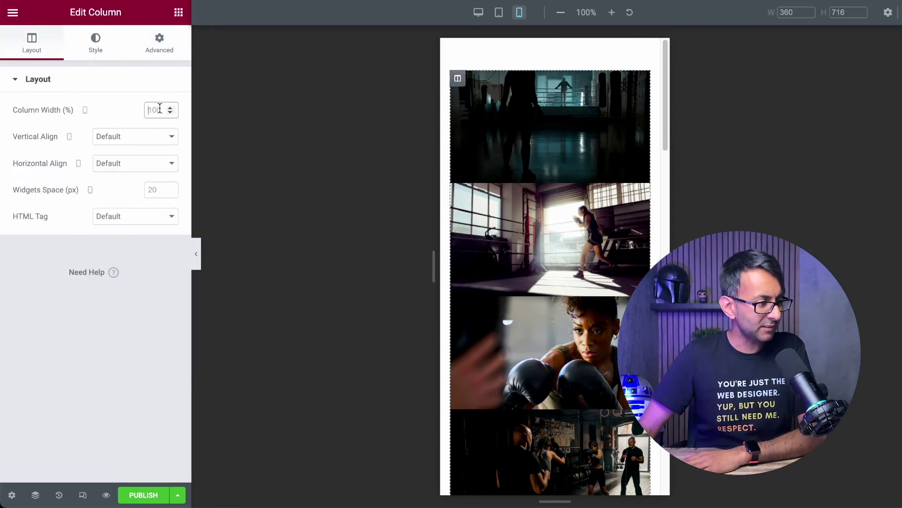
pyautogui.write('50')
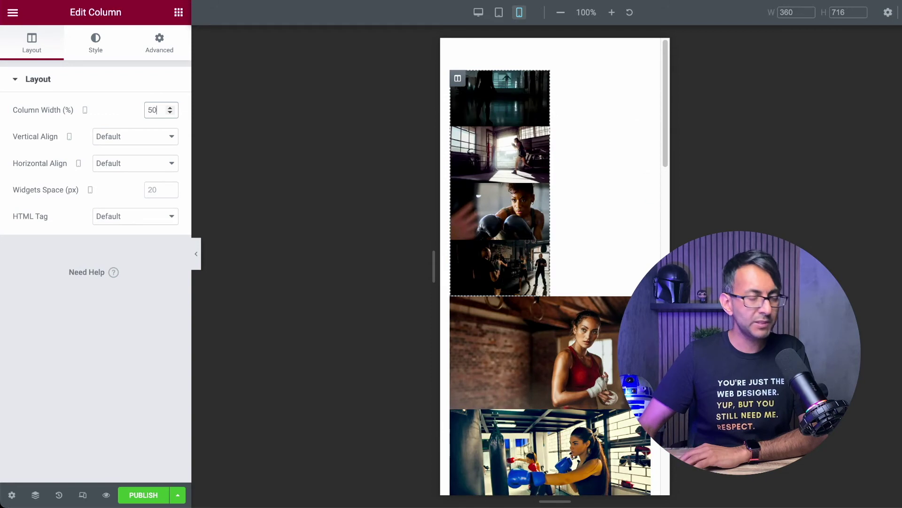
pyautogui.click(457, 305)
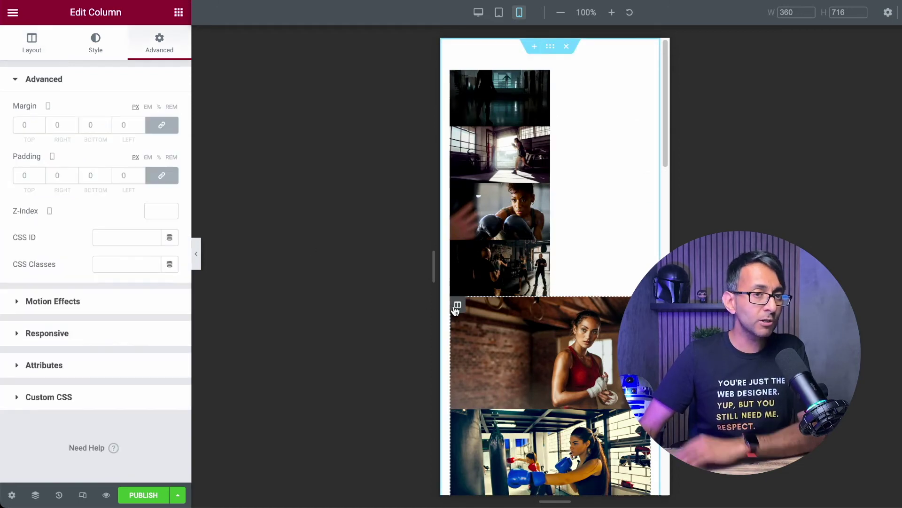
pyautogui.click(33, 47)
pyautogui.click(164, 110)
pyautogui.write('50')
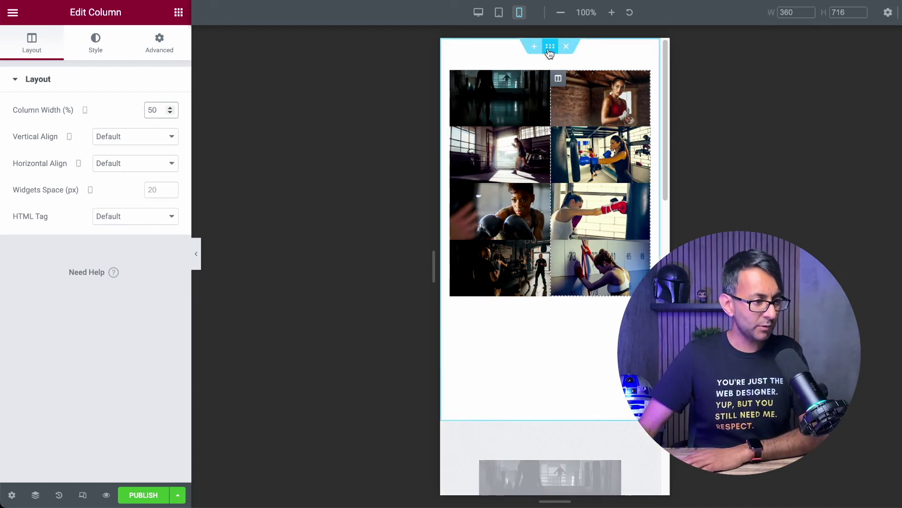
# Step: Hide the two-gallery section on desktop screens
pyautogui.click(550, 46)
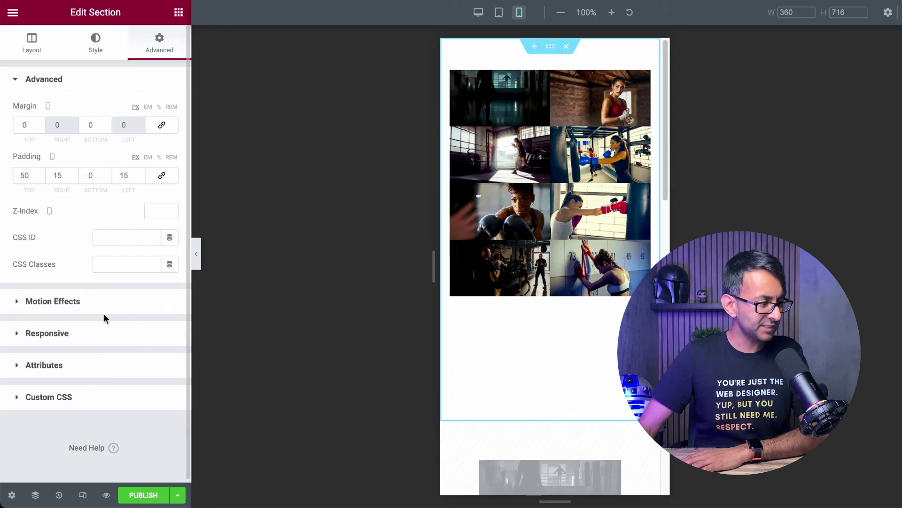
pyautogui.click(98, 335)
pyautogui.click(161, 274)
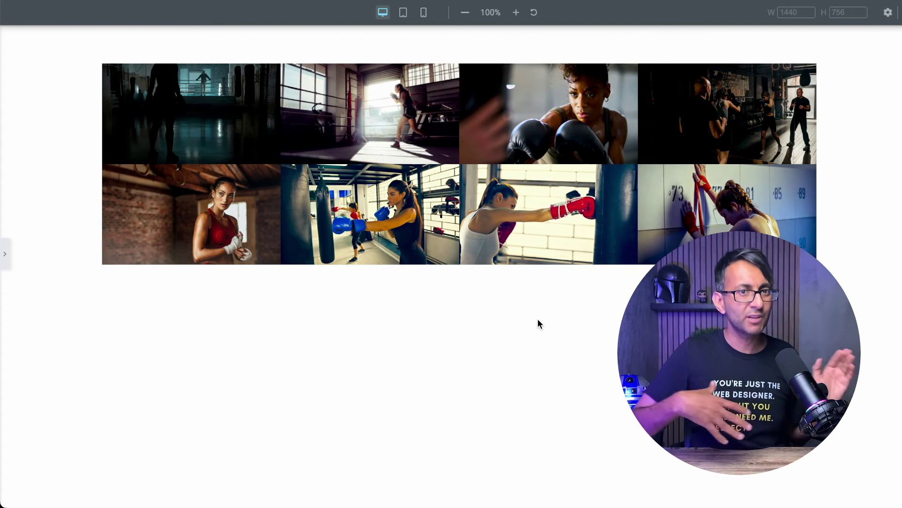
# Step: Preview the page on mobile, then return to desktop to compare the gallery layouts
pyautogui.click(424, 13)
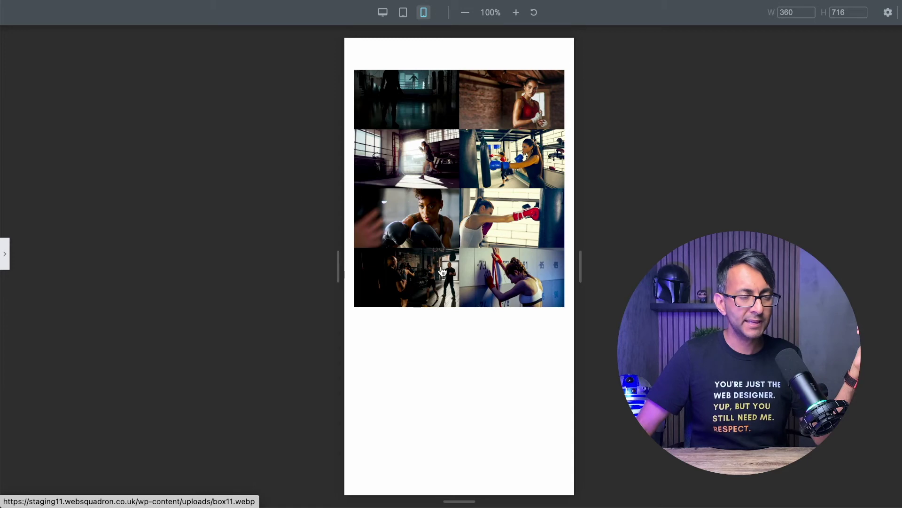
pyautogui.click(386, 19)
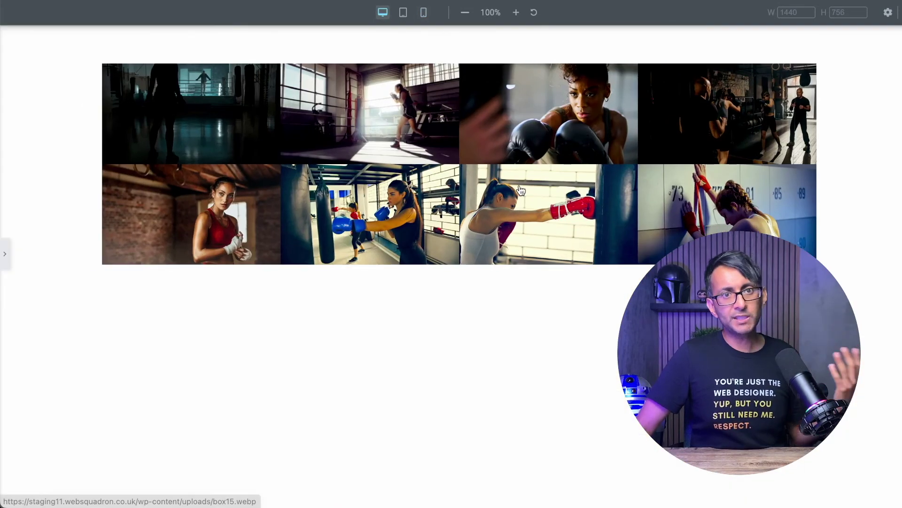